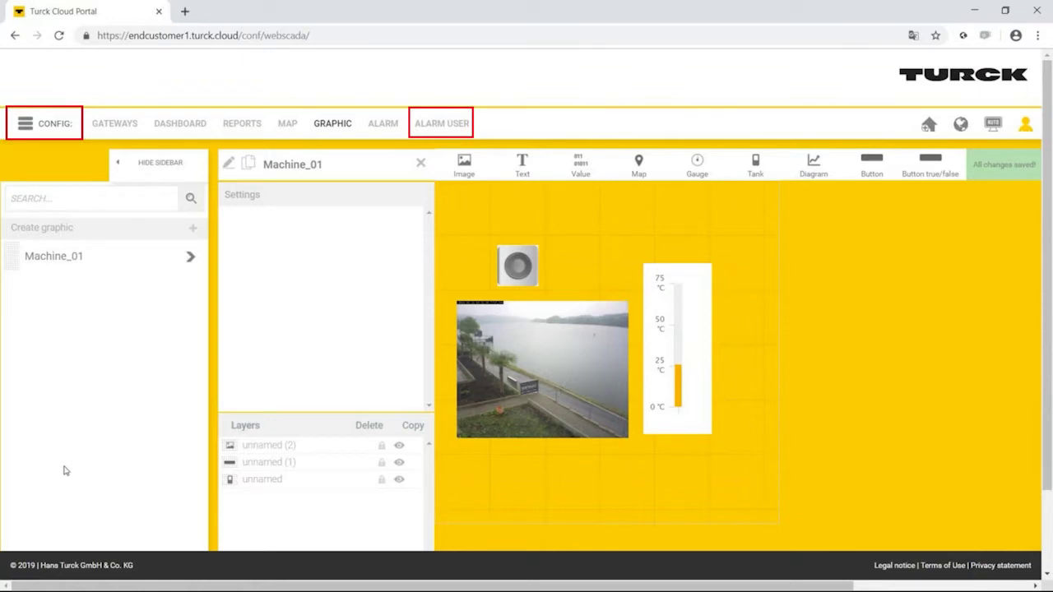
- Start a new alarm user and enter the user's full name and the receiver's name
click(451, 130)
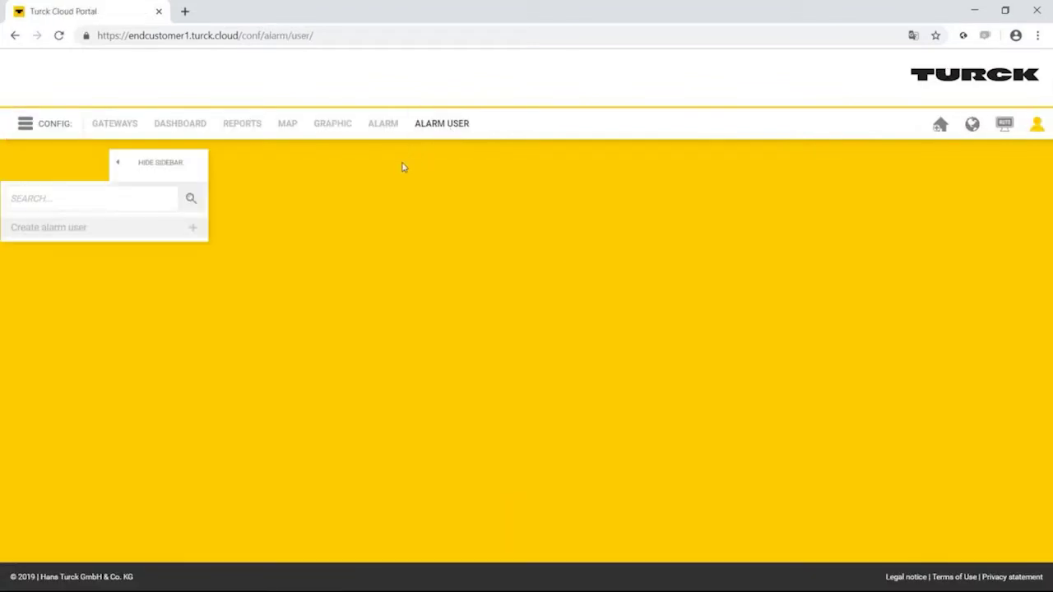
click(131, 232)
click(290, 247)
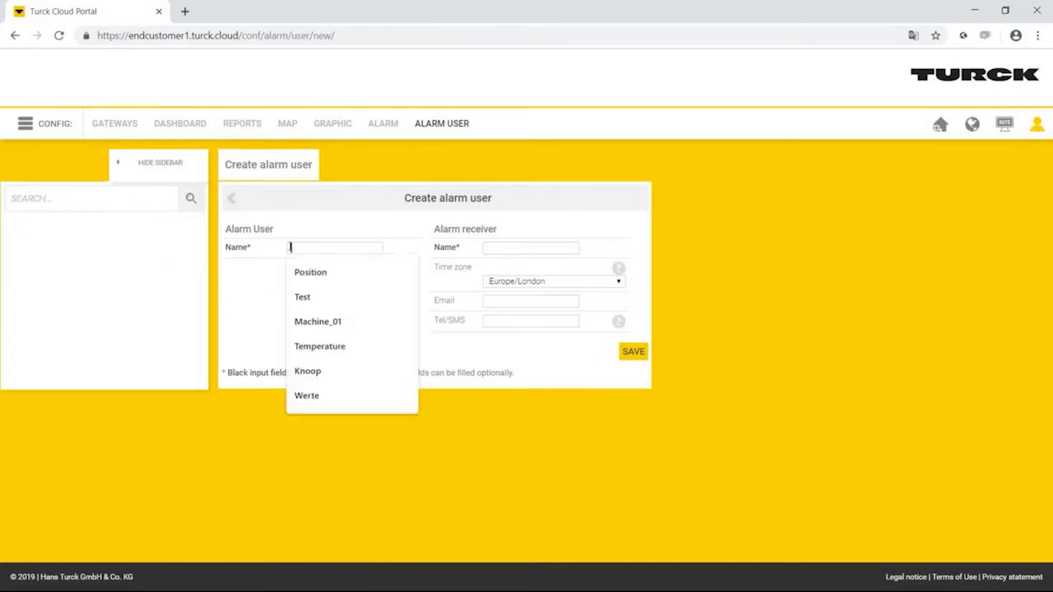
text(Homer Simps)
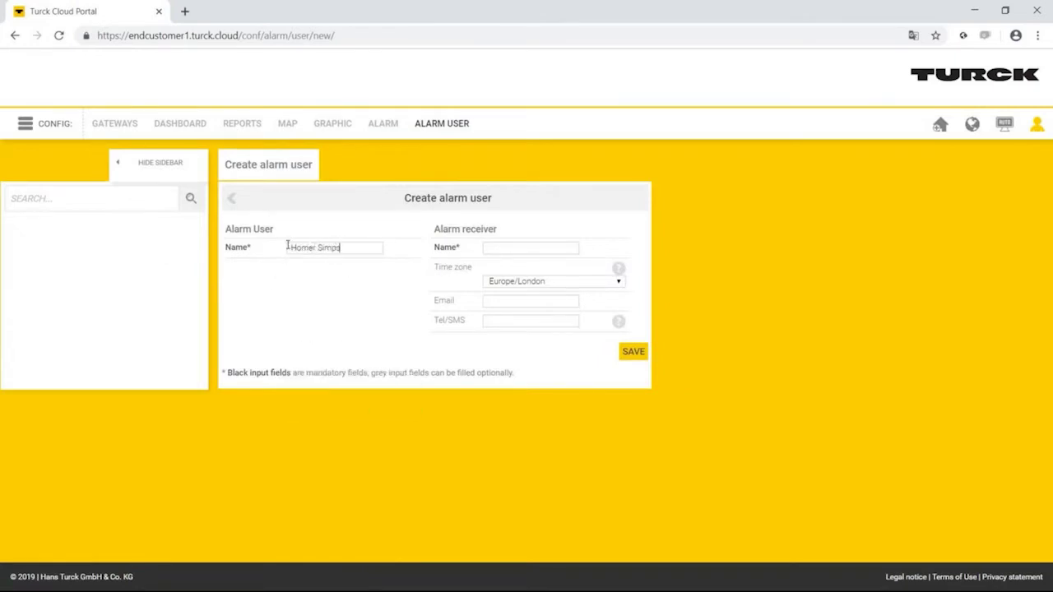
text(on)
click(497, 247)
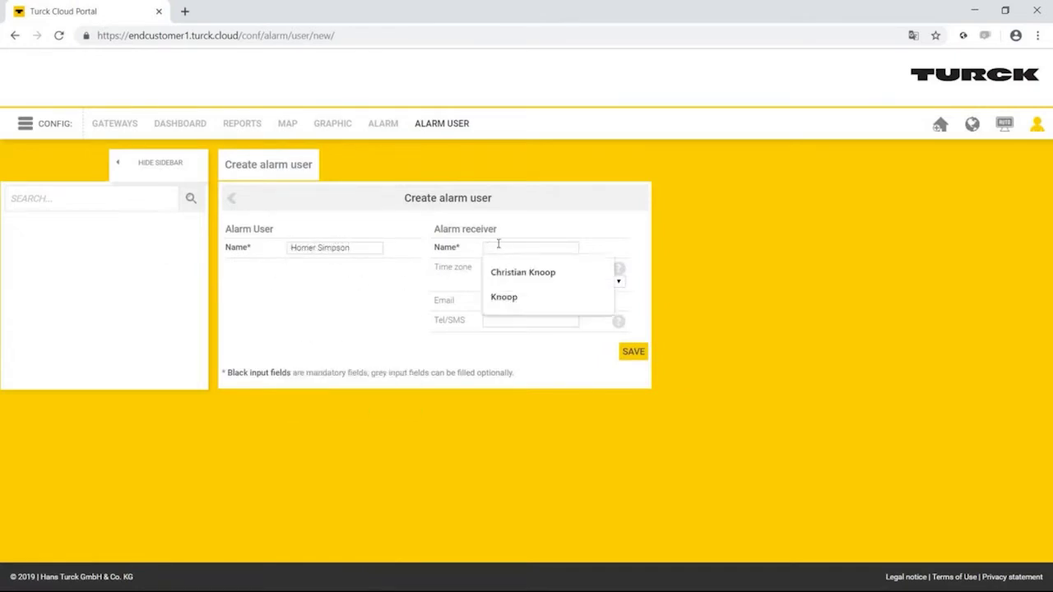
text(Homer Simpson)
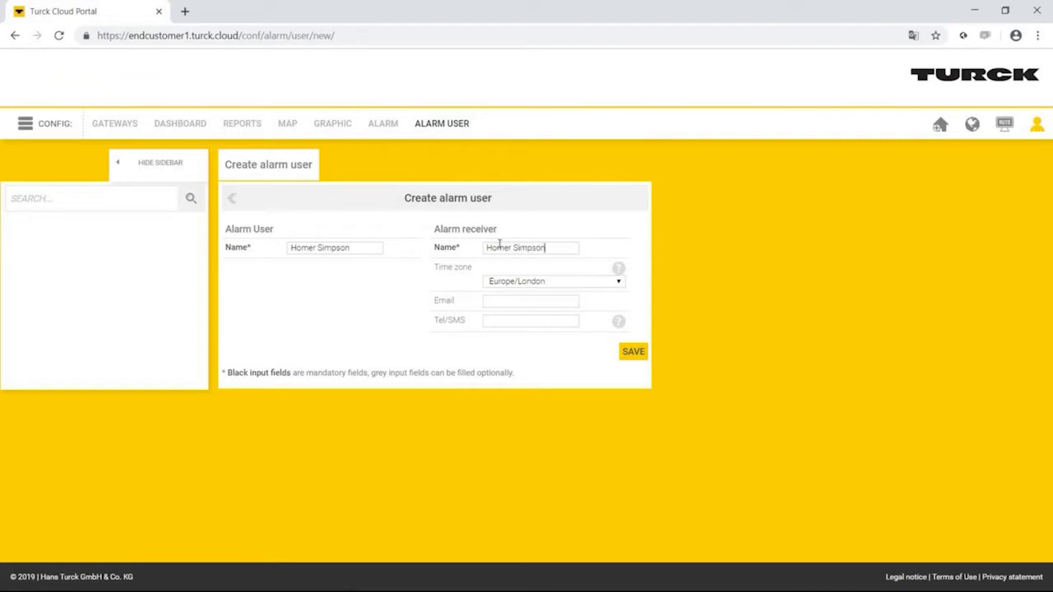
- Set the time zone to America/Chicago and fill in the receiver's e-mail and SMS number
click(556, 283)
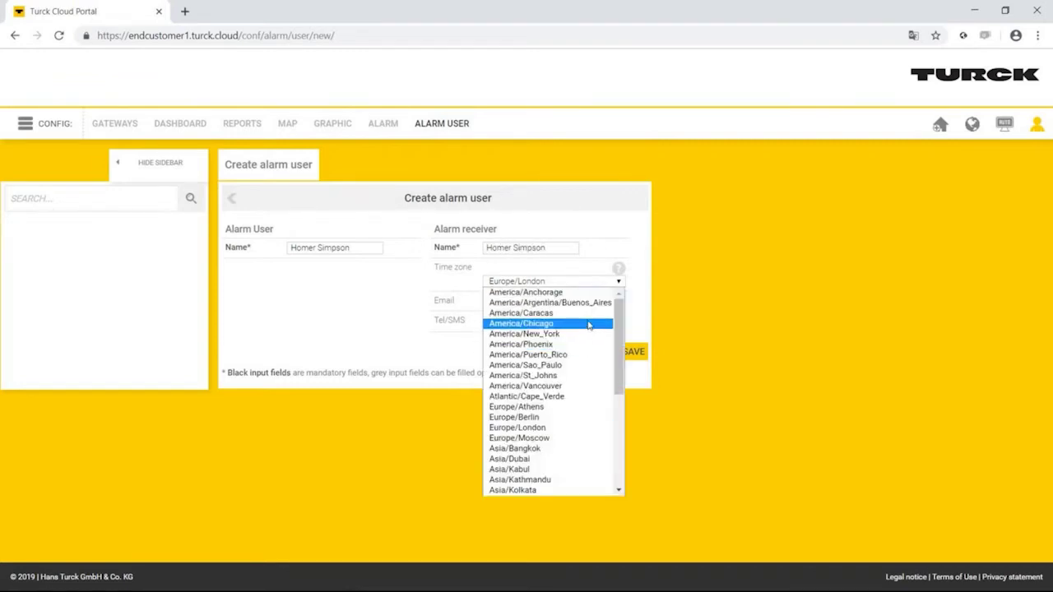
click(588, 327)
click(554, 305)
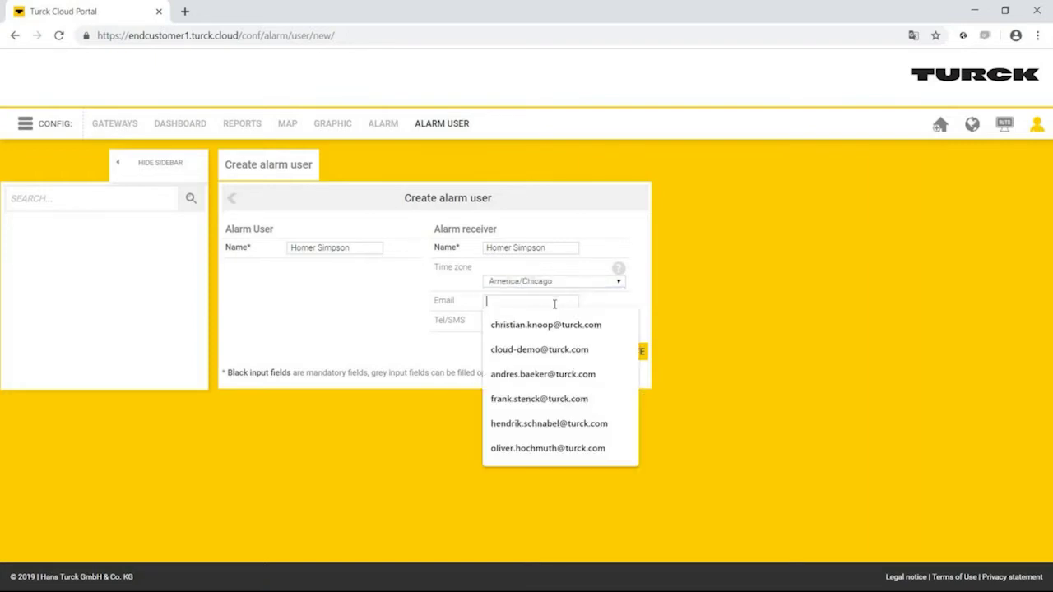
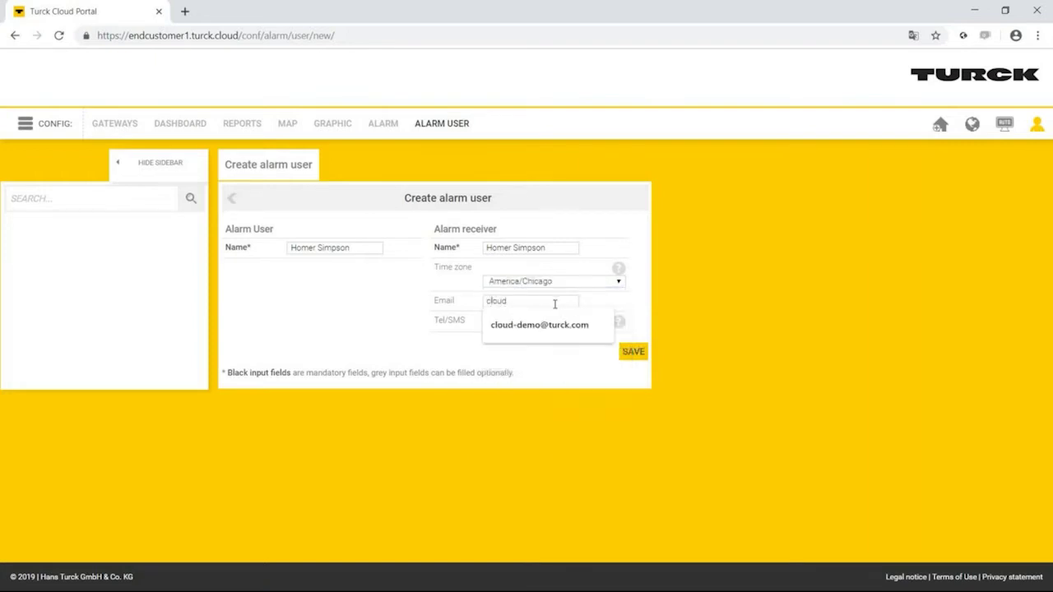
key(Tab)
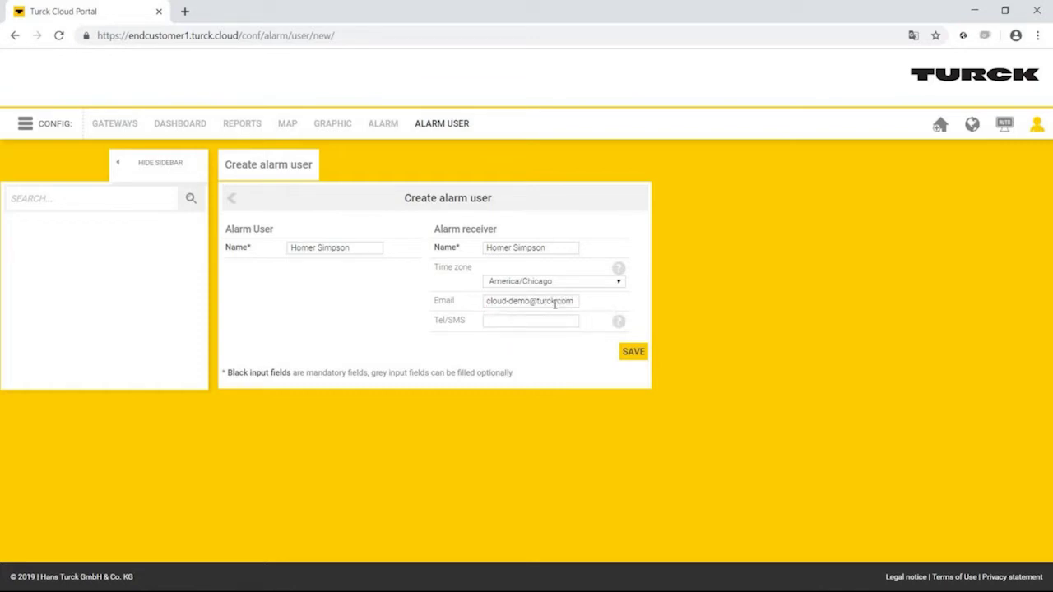
- Save the alarm user and give its receiver an alarm plan of weekdays 6–20, weekends 8–20
click(633, 351)
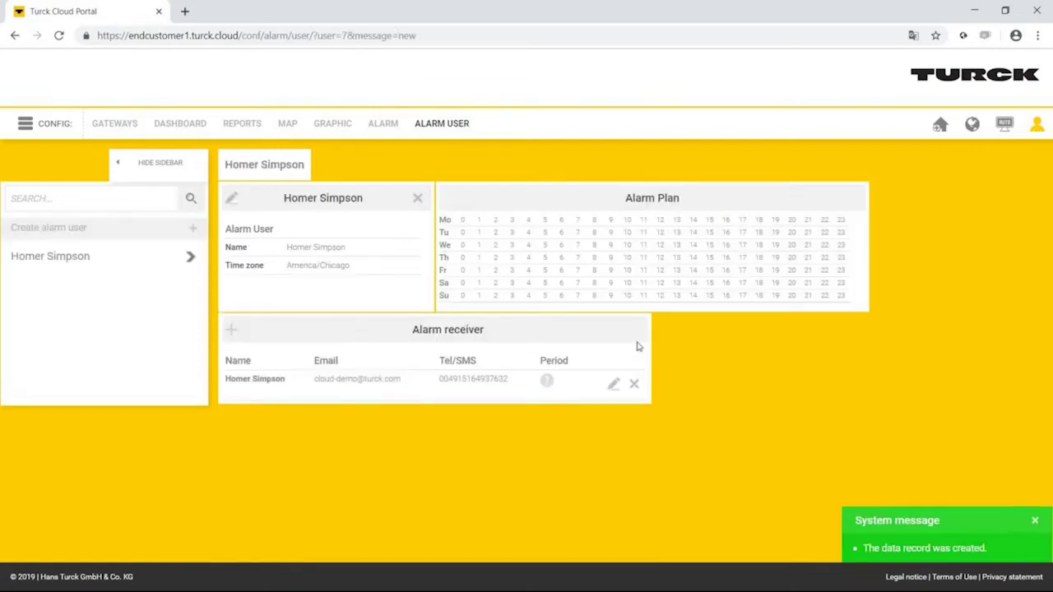
click(613, 384)
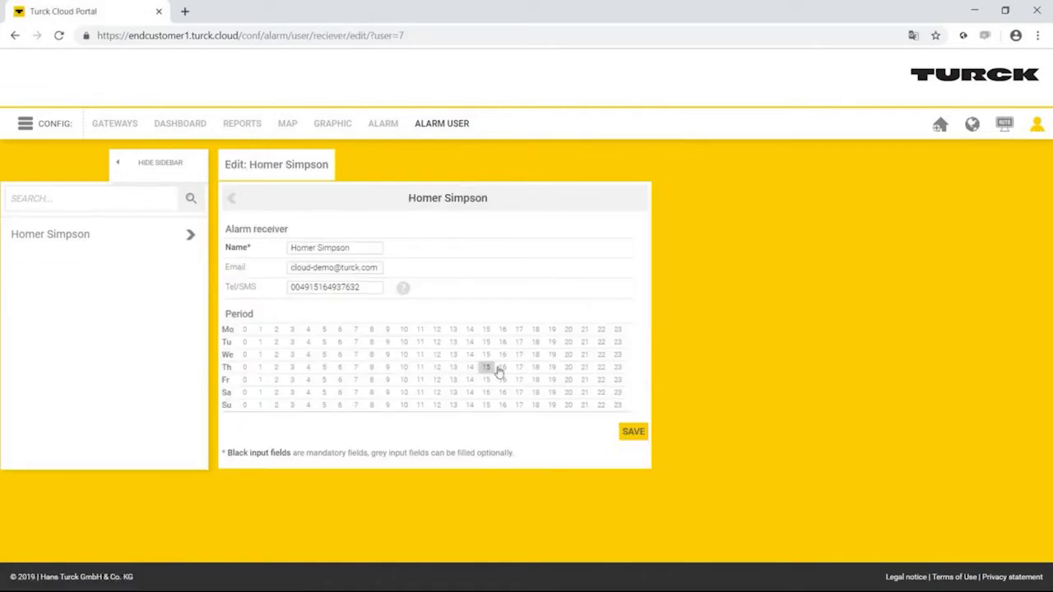
drag(340, 330, 454, 330)
mouse_move(568, 329)
mouse_down()
mouse_move(501, 339)
mouse_move(469, 330)
mouse_move(565, 352)
mouse_move(568, 375)
mouse_move(454, 392)
mouse_move(401, 387)
mouse_move(372, 342)
mouse_move(385, 377)
mouse_move(547, 371)
mouse_move(411, 356)
mouse_move(467, 349)
mouse_move(383, 359)
mouse_move(342, 343)
mouse_move(358, 385)
mouse_move(388, 387)
mouse_move(371, 404)
mouse_move(566, 410)
mouse_move(412, 403)
mouse_move(454, 380)
mouse_up()
click(631, 434)
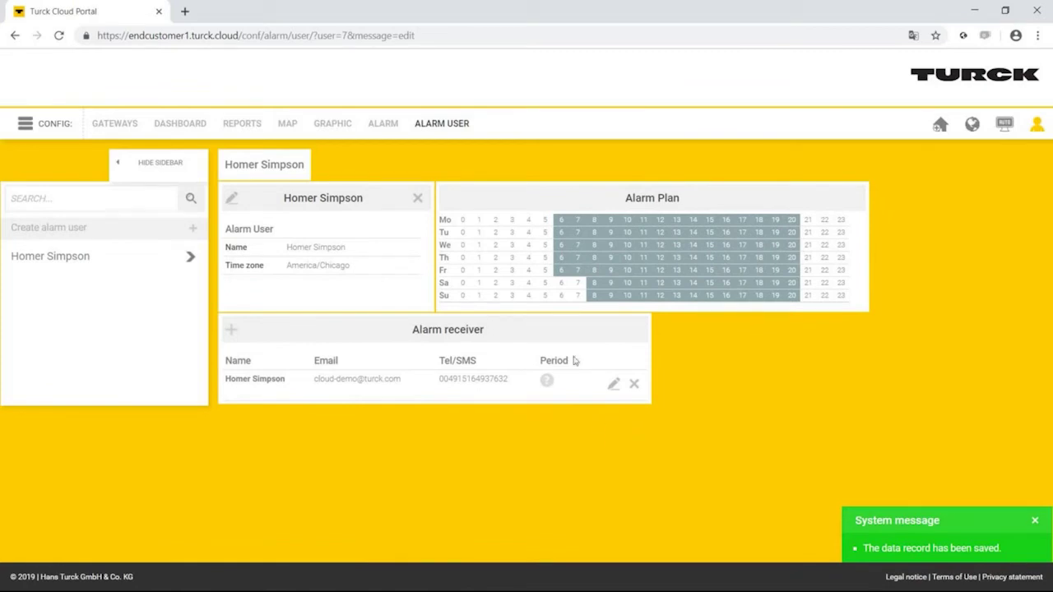
- Create a new alarm named 'Temperature to high' with description 'Please check the air cooling System'
click(377, 125)
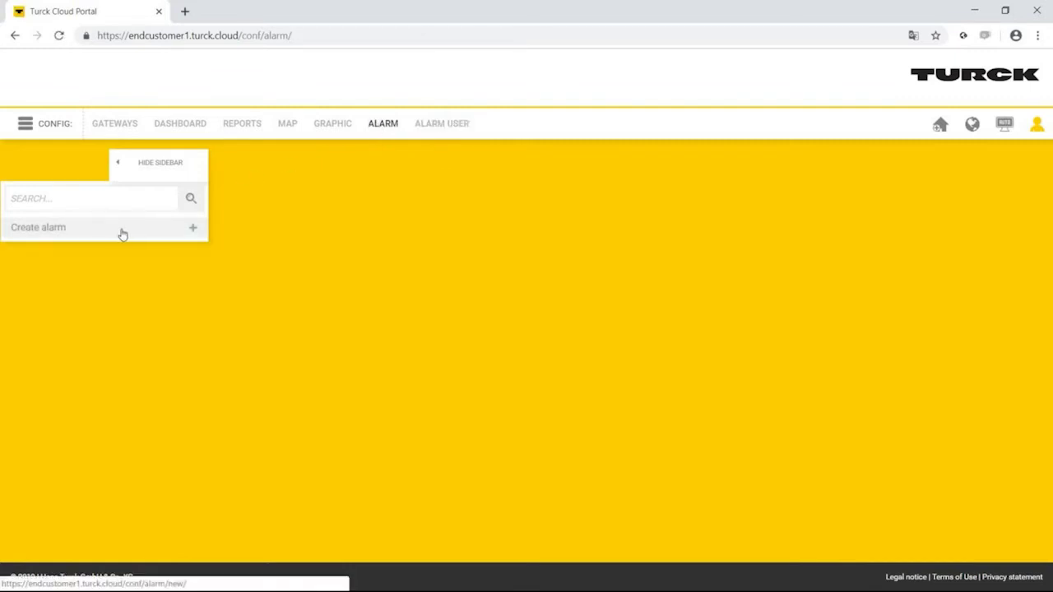
click(122, 234)
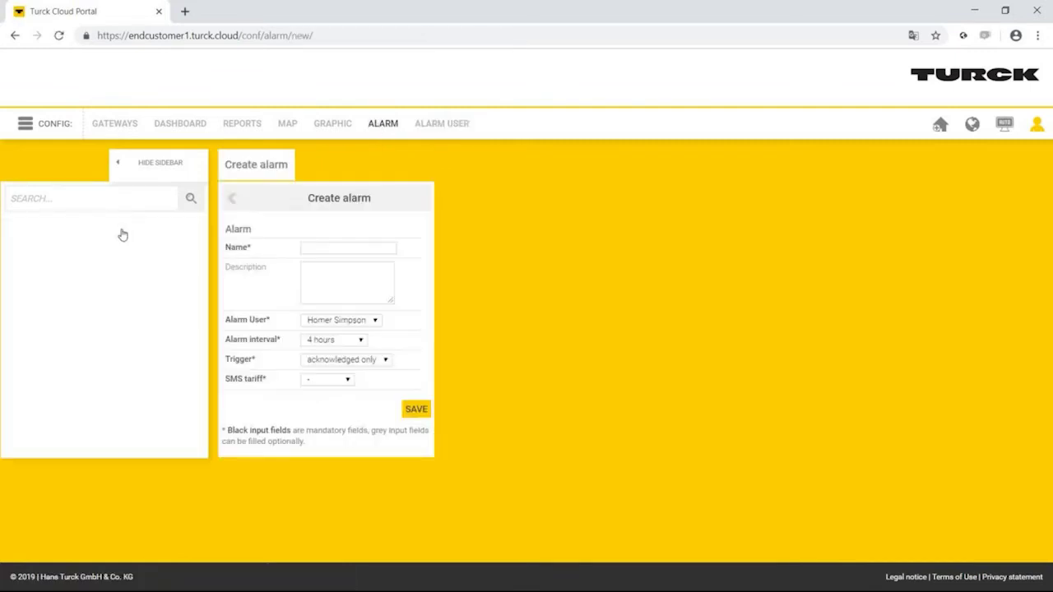
click(309, 246)
text(T)
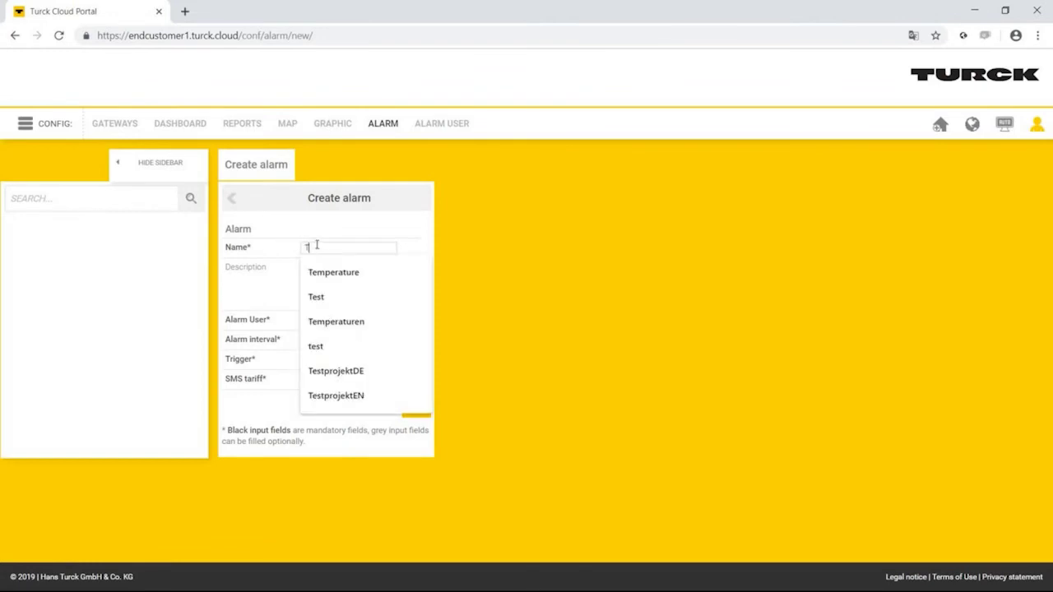
text(emperature )
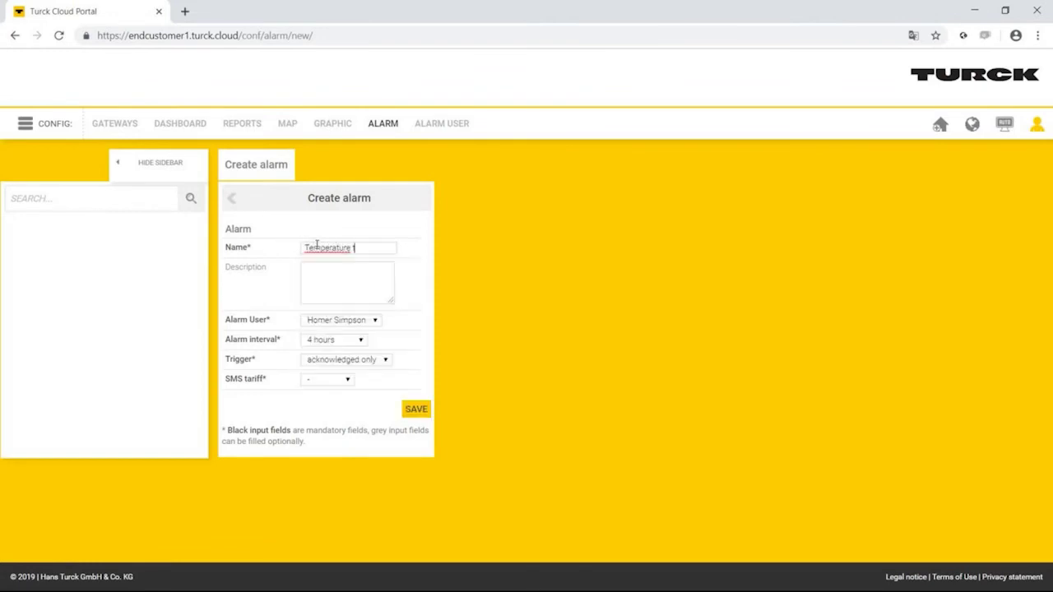
text(to high)
click(332, 283)
text(Please check the air cooo)
key(BackSpace)
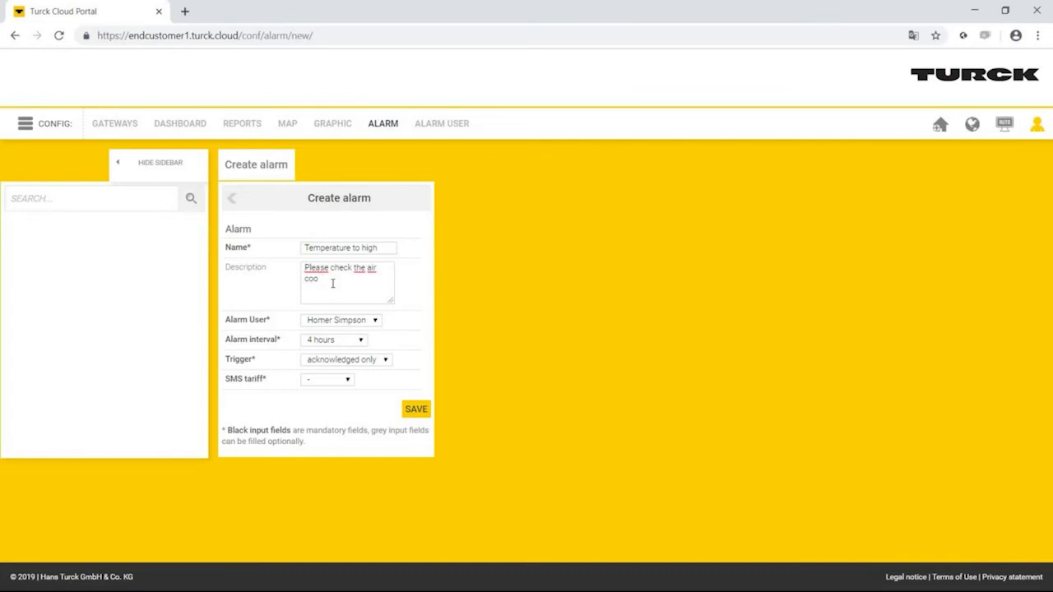
text(ling System)
- Keep the alarm user, set interval to immediately, trigger to always, and SMS tariff to FastWay
click(357, 321)
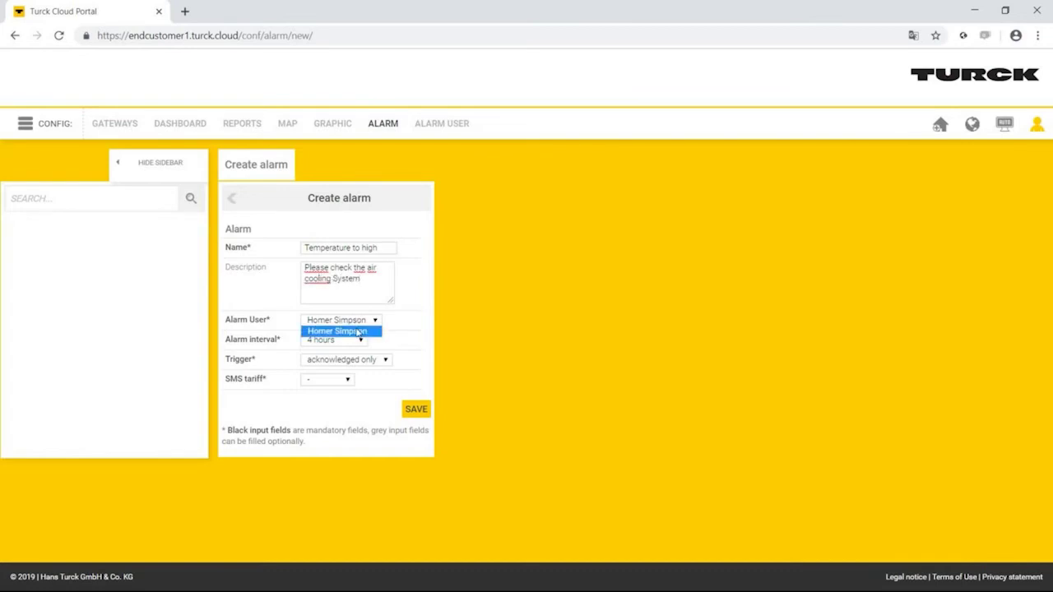
click(356, 331)
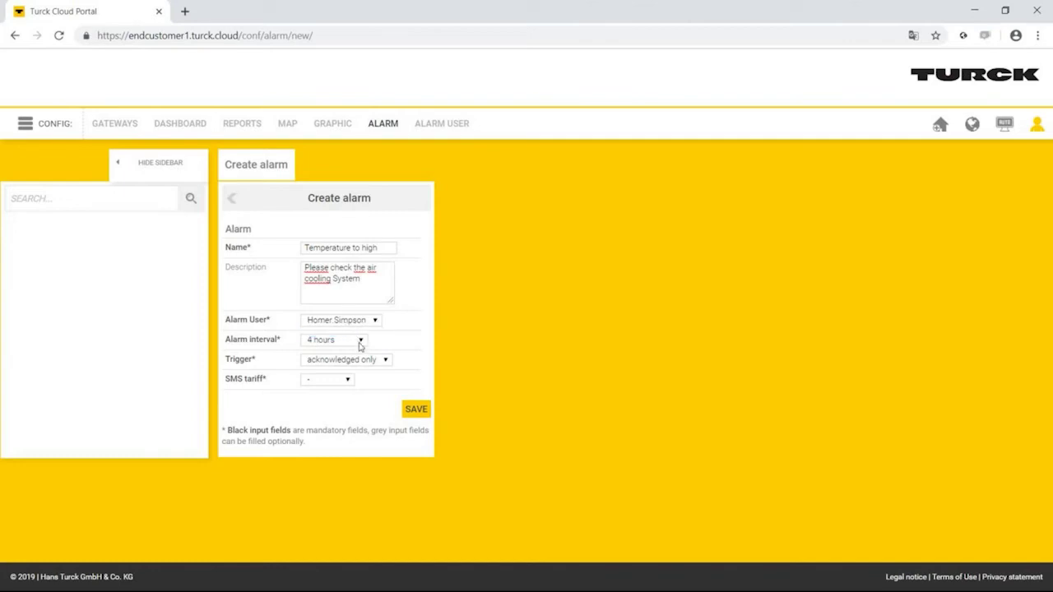
click(359, 344)
click(357, 352)
click(370, 362)
click(369, 371)
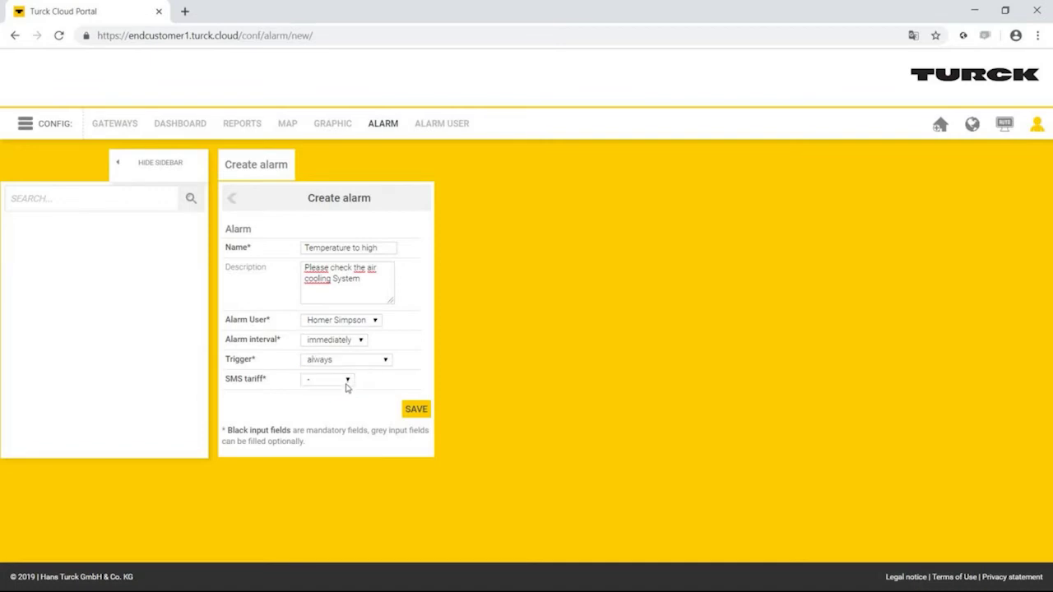
click(347, 382)
click(343, 394)
- Save the alarm and add a node condition on Machine_01/variables/Appl.Appl.rTemperature
click(419, 413)
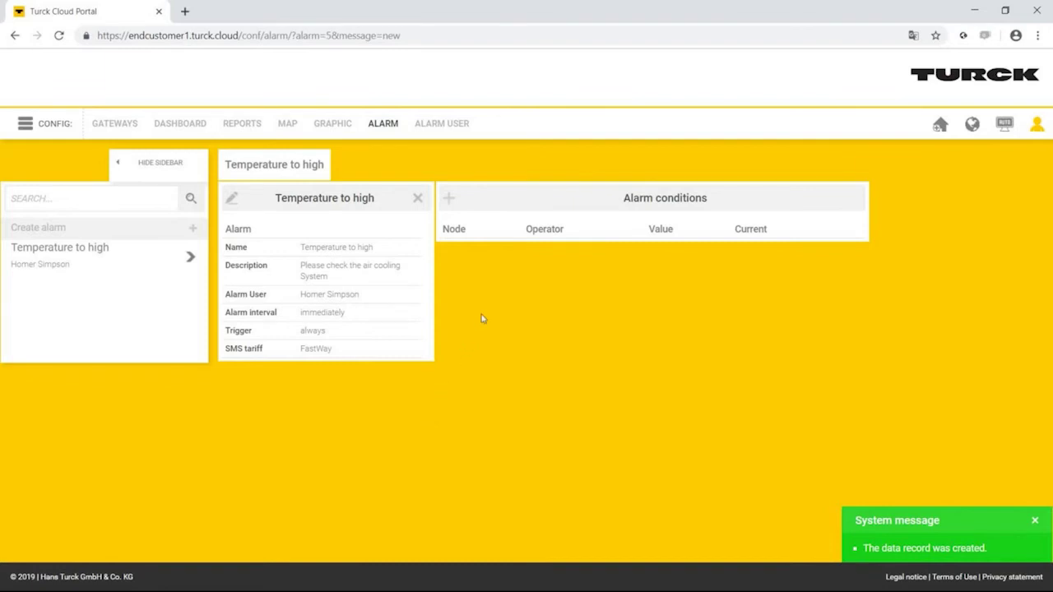
click(449, 199)
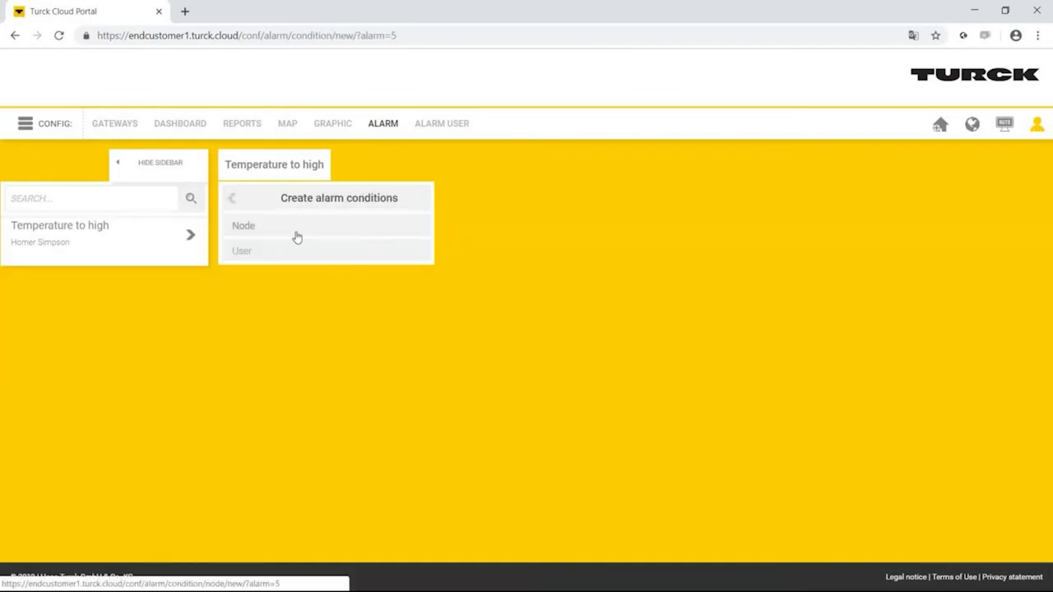
click(297, 238)
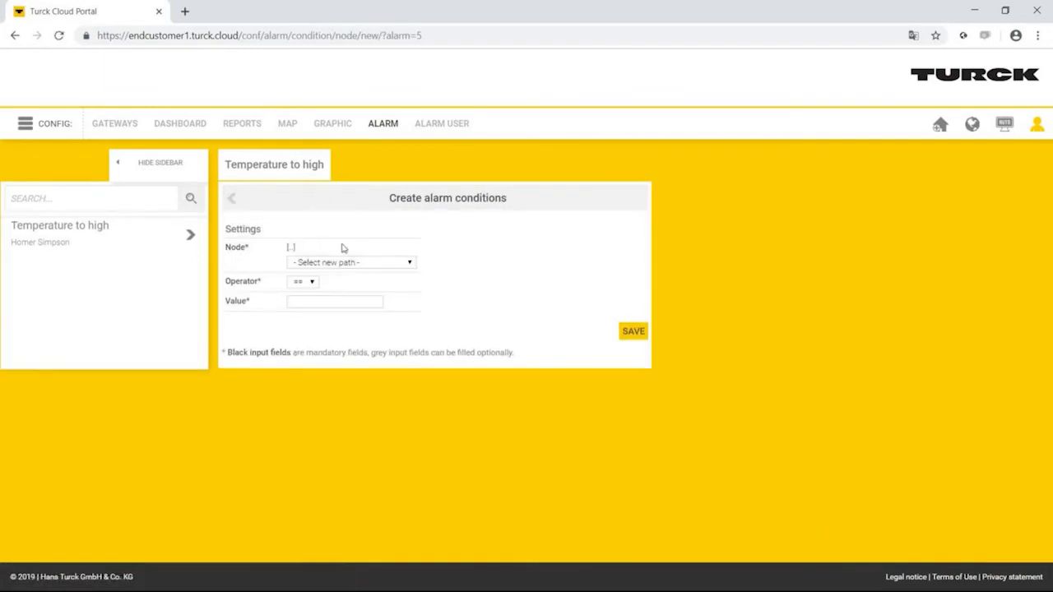
click(362, 266)
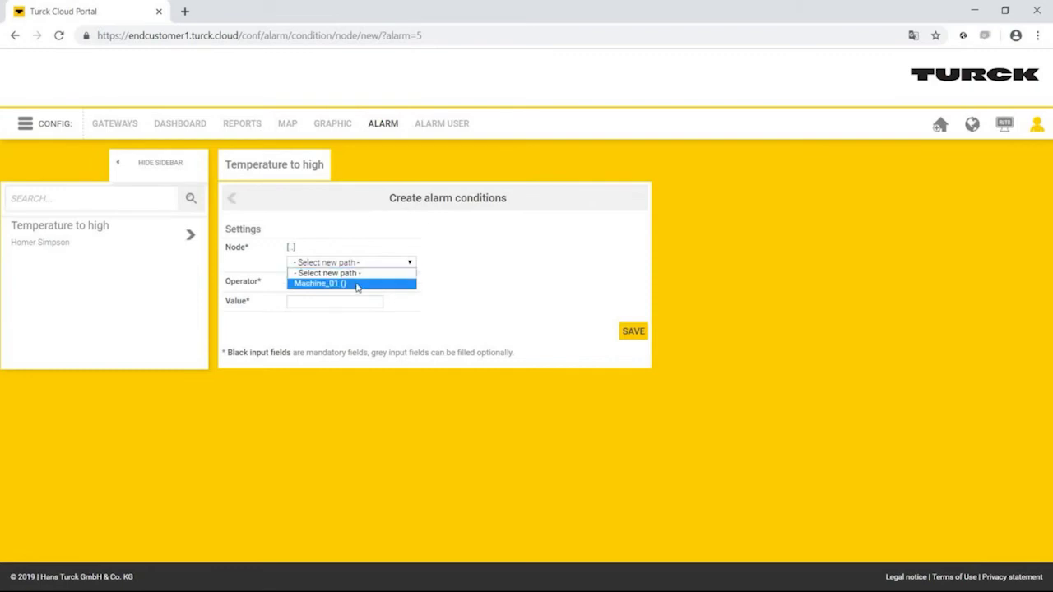
click(358, 283)
click(354, 265)
click(356, 285)
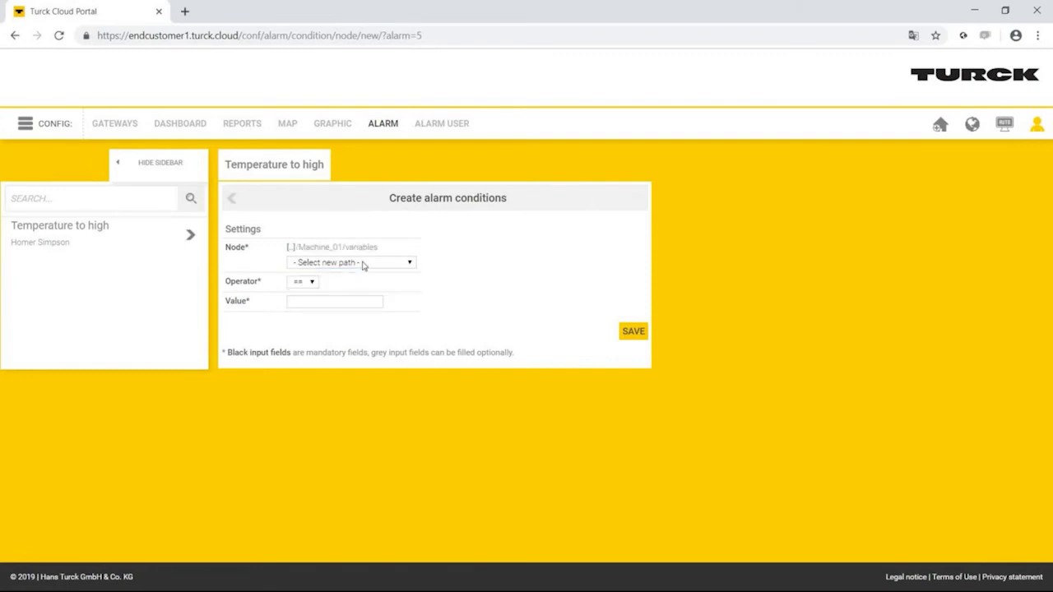
click(363, 265)
click(372, 313)
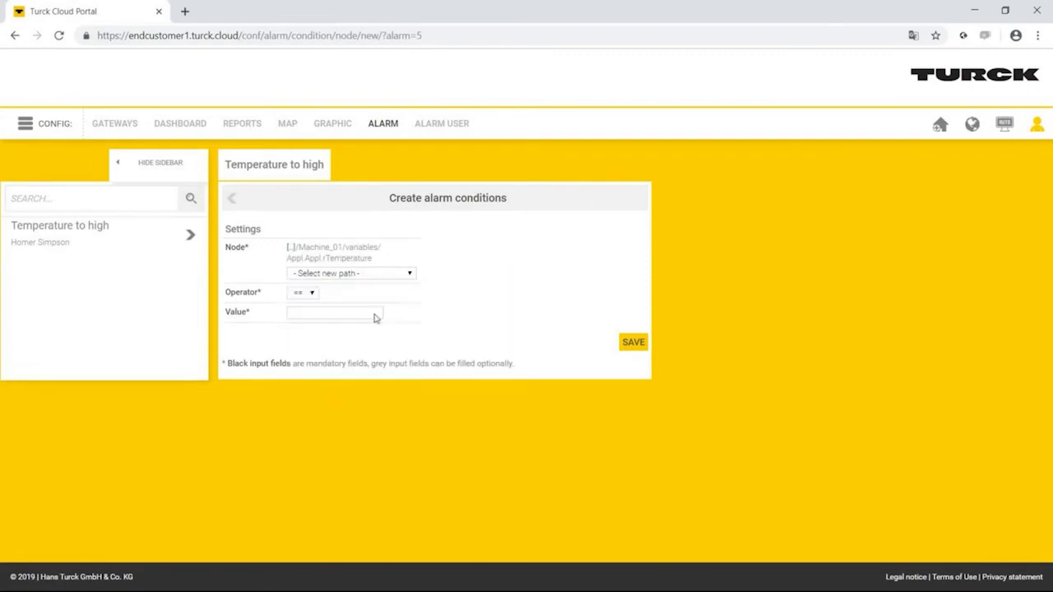
- Set the condition's comparison operator to greater-than (>)
click(313, 294)
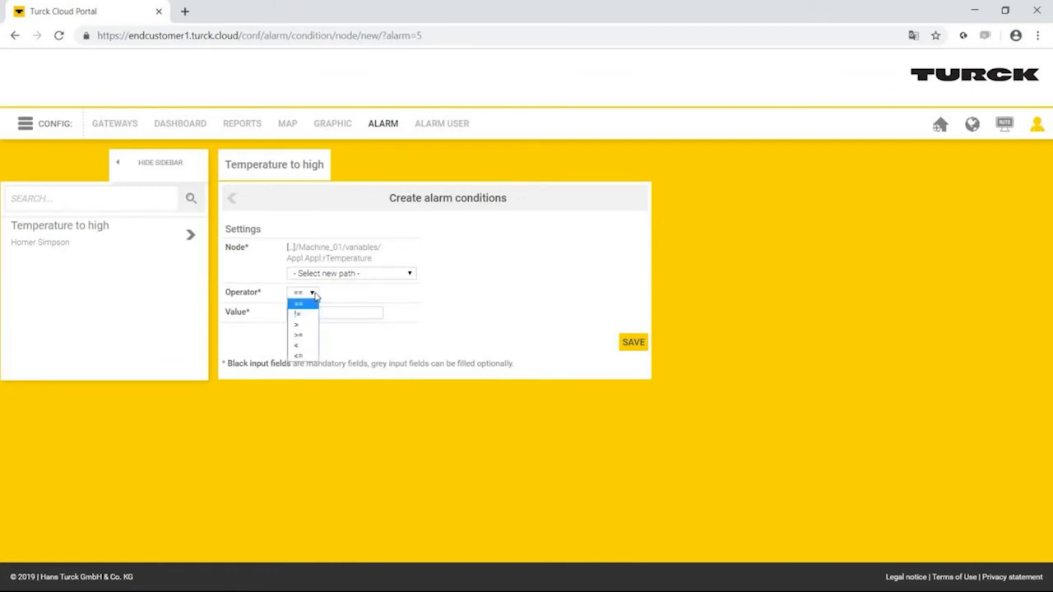
click(306, 327)
click(319, 313)
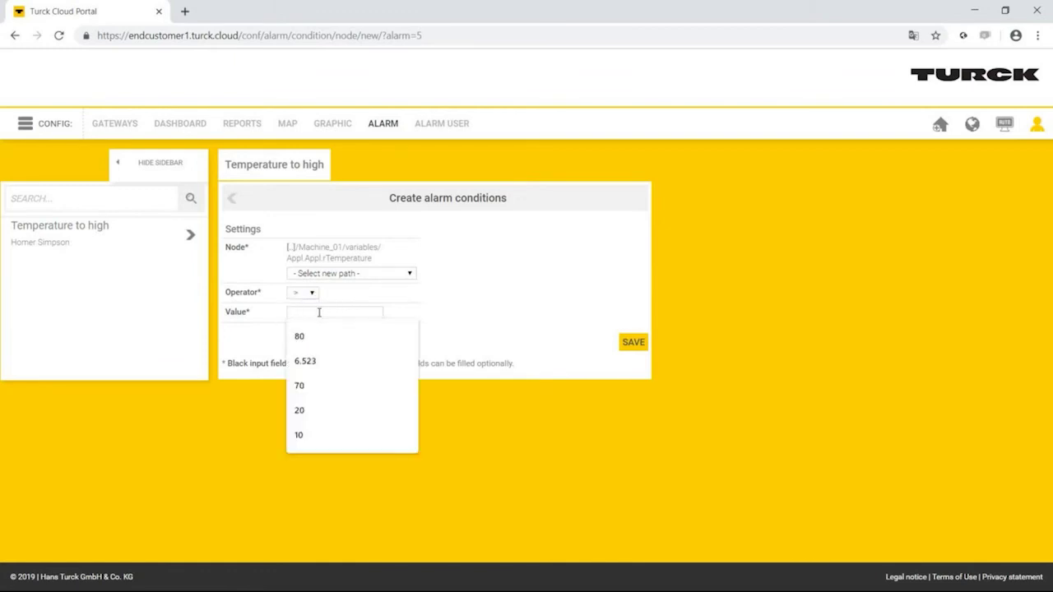
- Enter threshold value 30, save the condition, and switch the portal to VIEW mode
text(30)
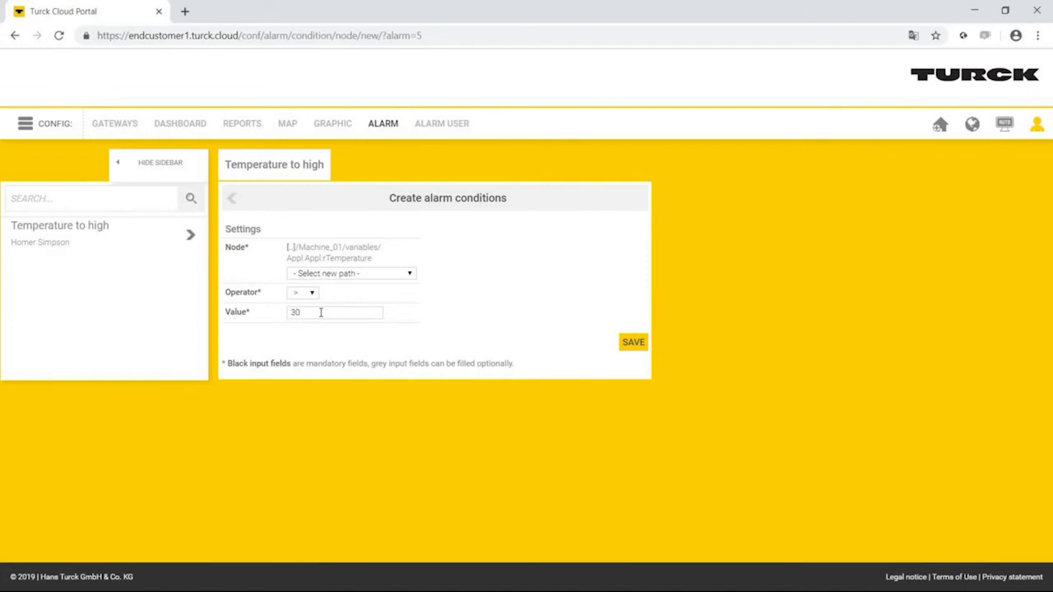
click(631, 343)
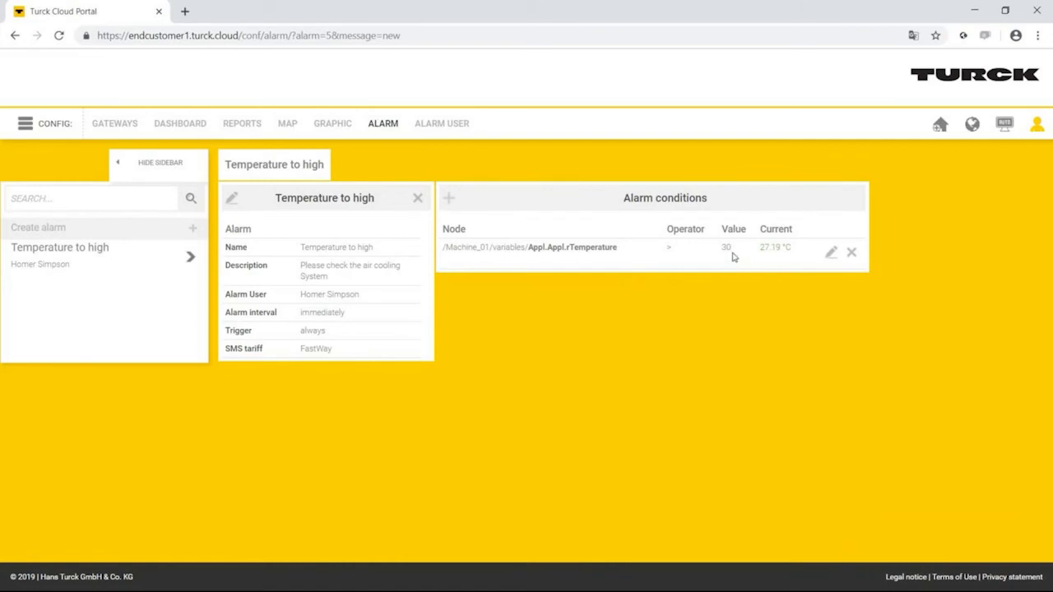
click(25, 124)
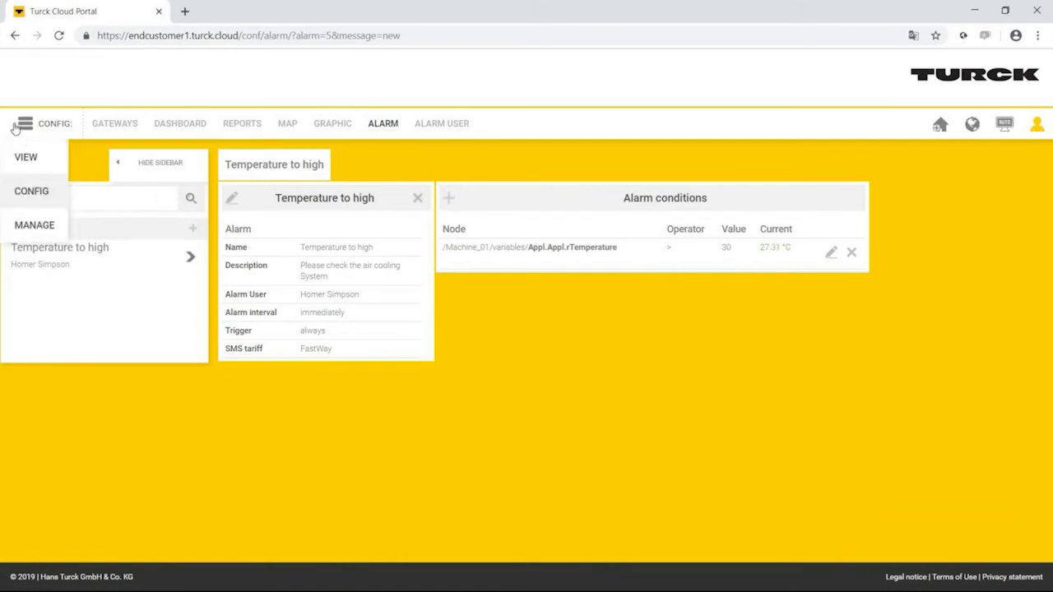
click(27, 158)
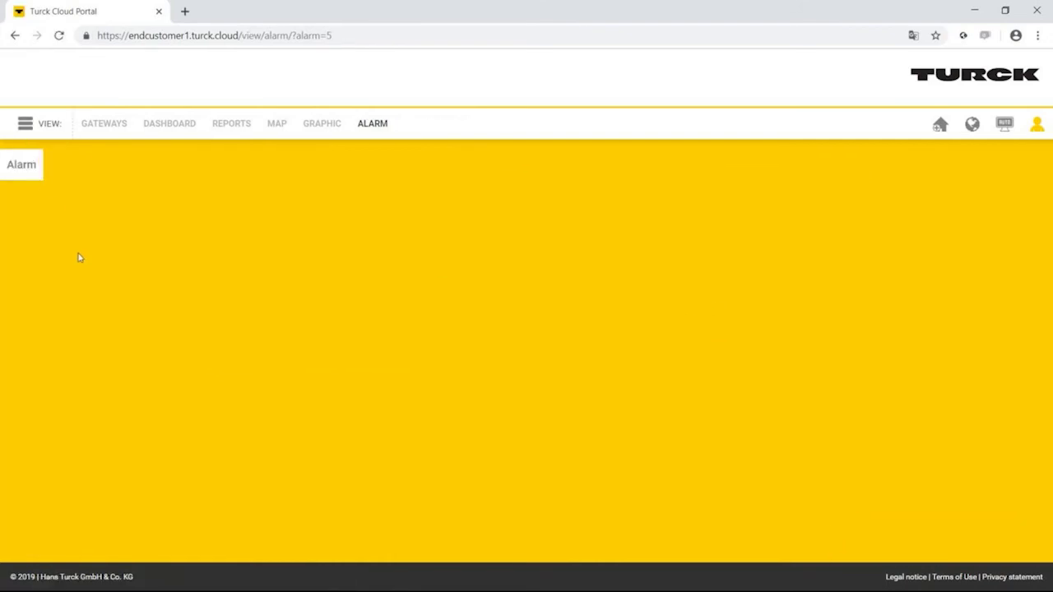